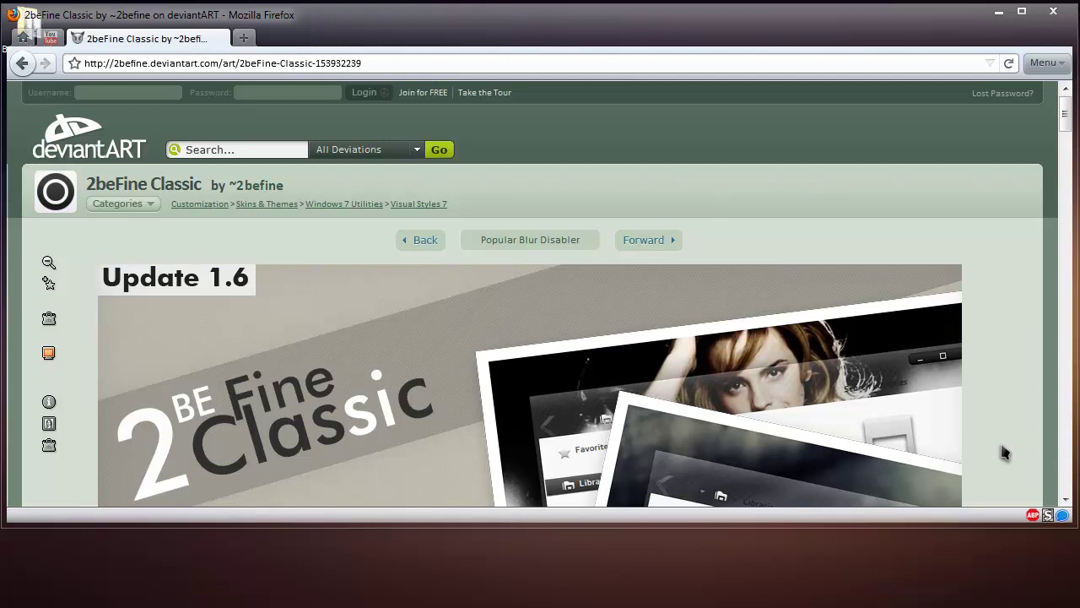
# Shrink the enlarged 2beFine Classic preview image back to fit-to-page view
pyautogui.click(937, 445)
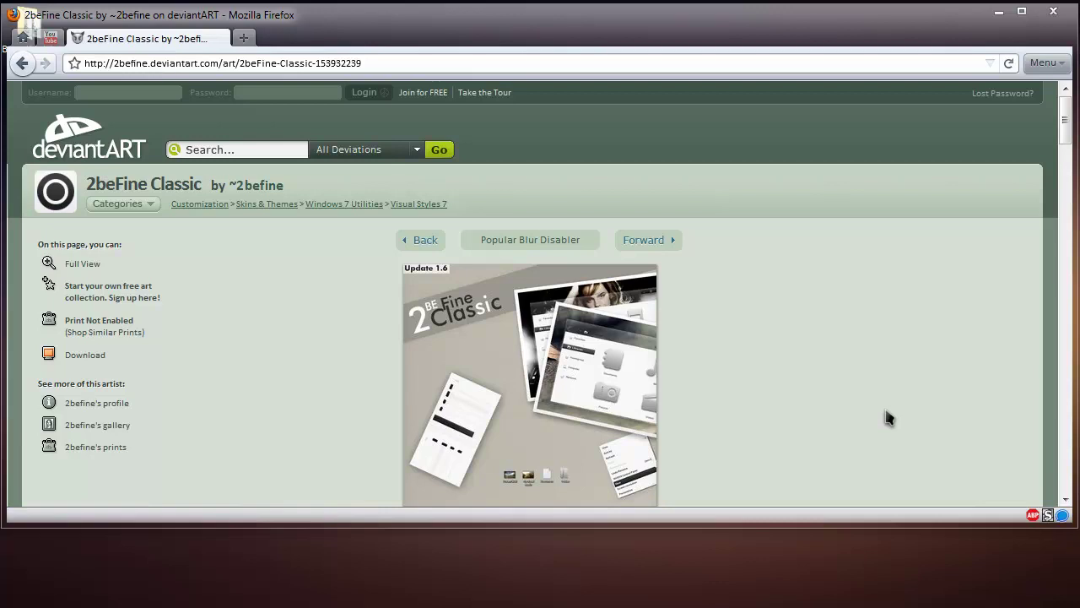
# Download 2beFine_Classic_by_2befine.zip and open it directly with WinRAR
pyautogui.click(151, 366)
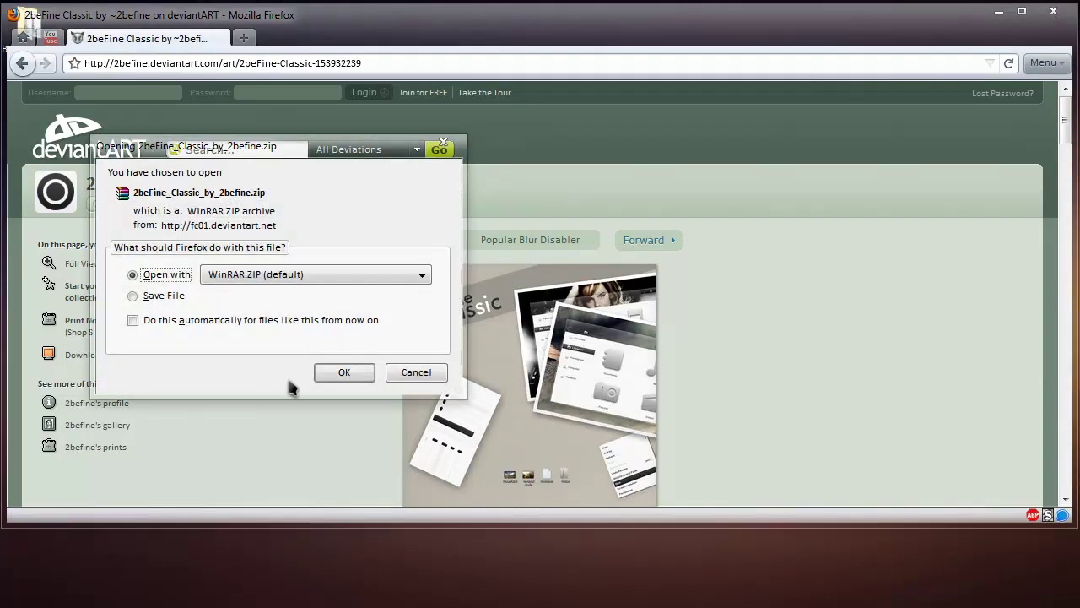
pyautogui.click(345, 373)
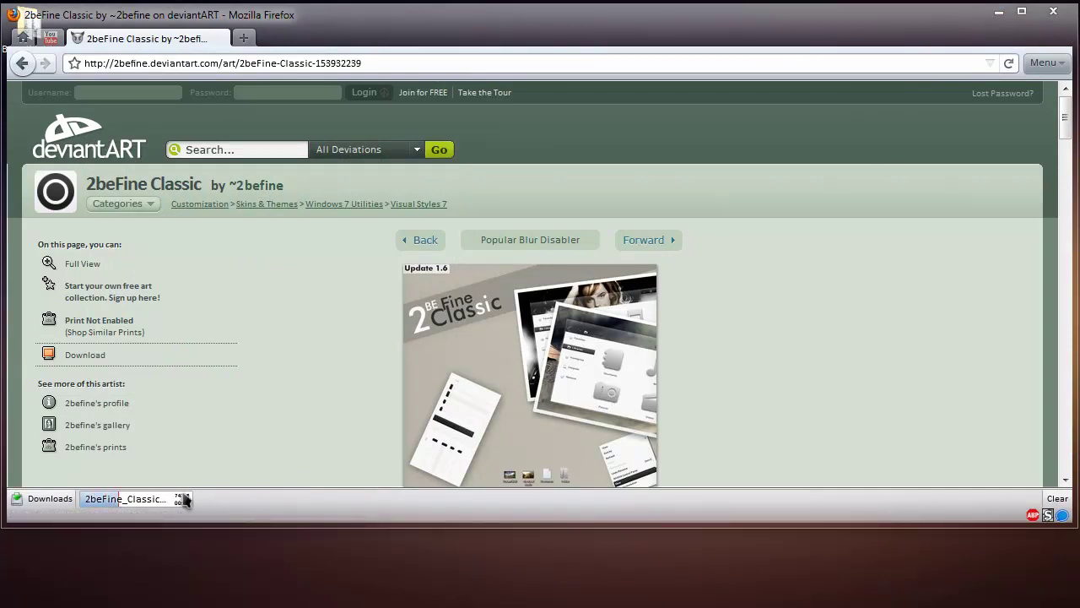
pyautogui.moveTo(184, 499)
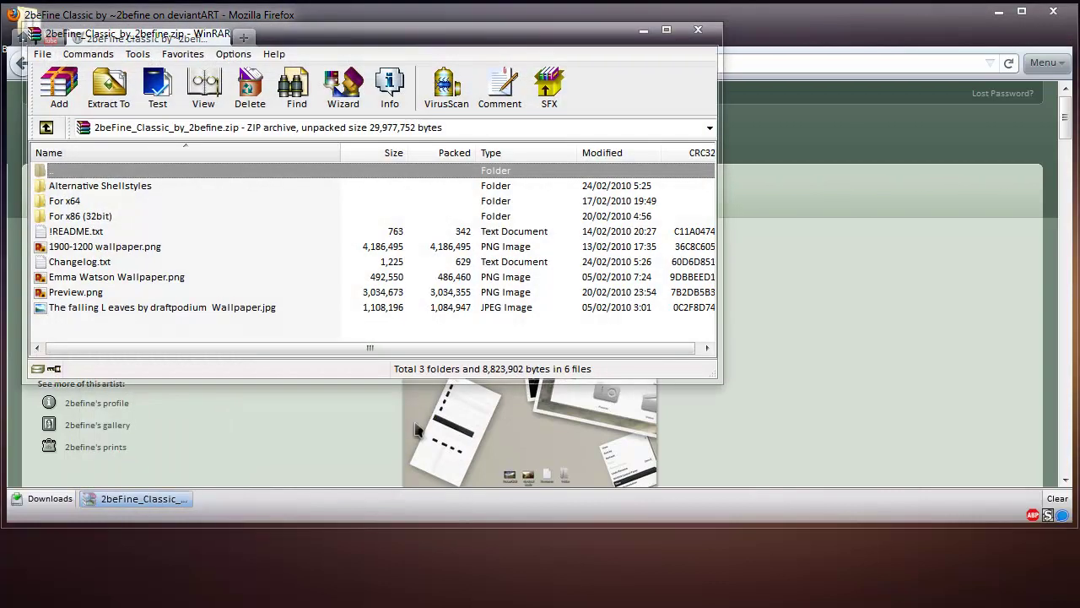
# Minimize Firefox, center the WinRAR window and select the For x86 (32bit) folder
pyautogui.click(1000, 13)
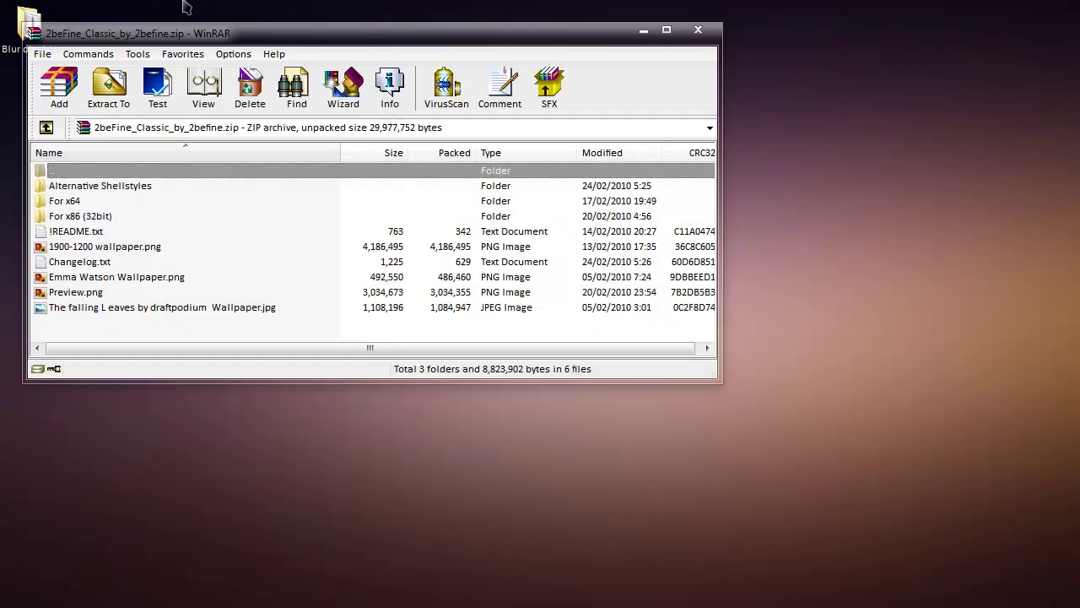
pyautogui.moveTo(156, 39); pyautogui.dragTo(314, 95)
pyautogui.click(253, 256)
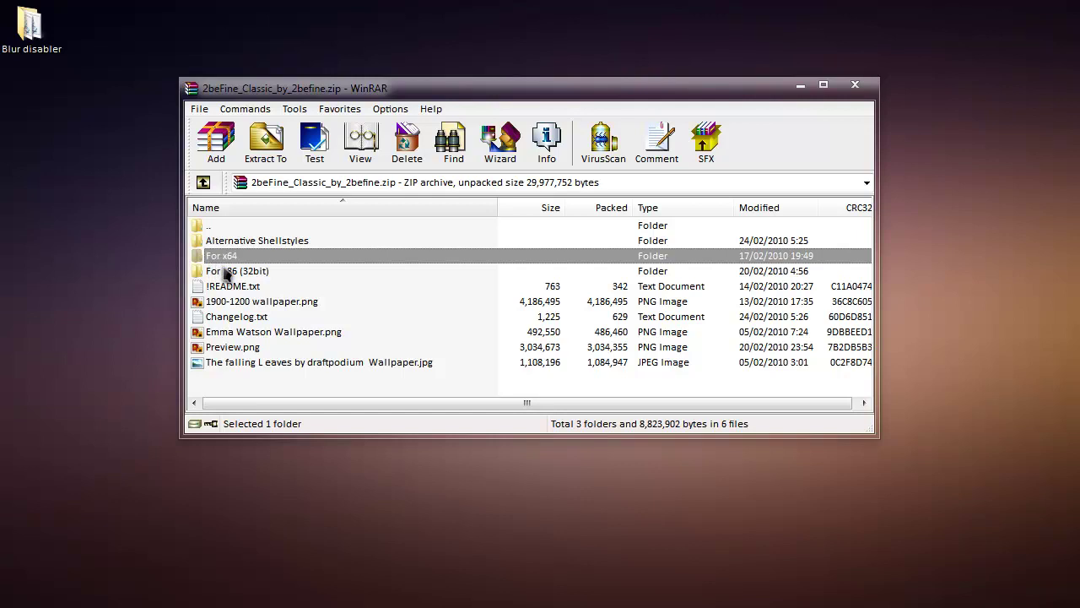
pyautogui.click(224, 273)
# Browse into For x86 (32bit) and its Blur disabler folder, then return to For x86 (32bit)
pyautogui.doubleClick(249, 273)
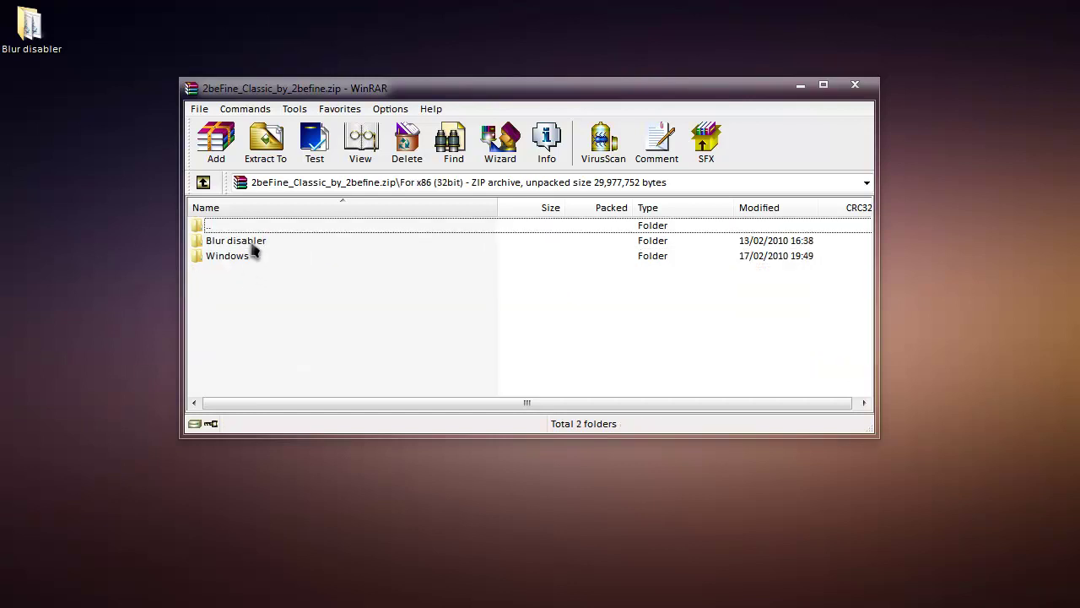
pyautogui.doubleClick(250, 227)
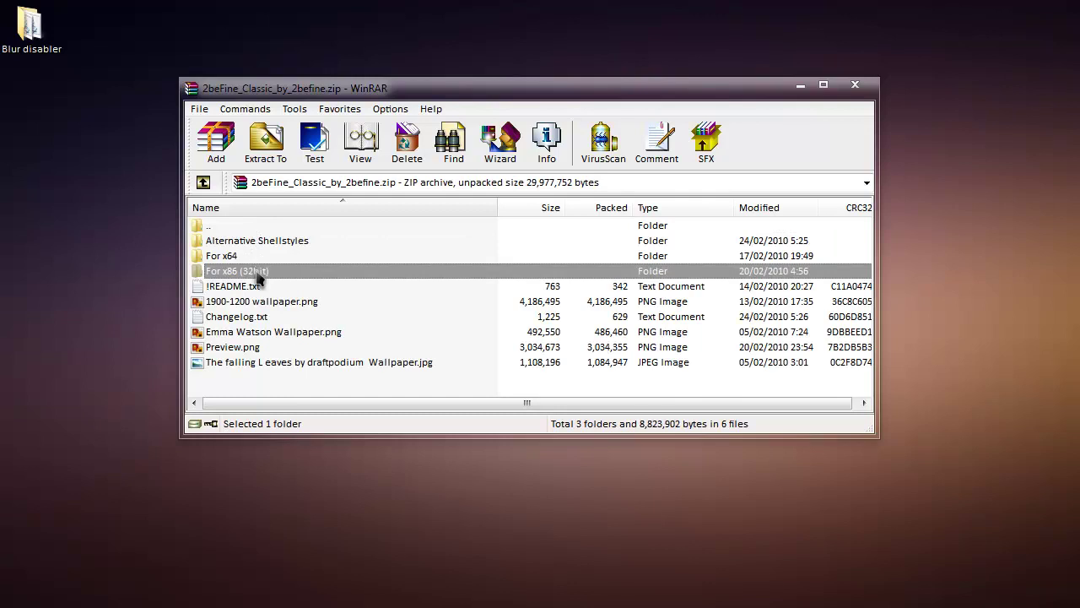
pyautogui.doubleClick(258, 274)
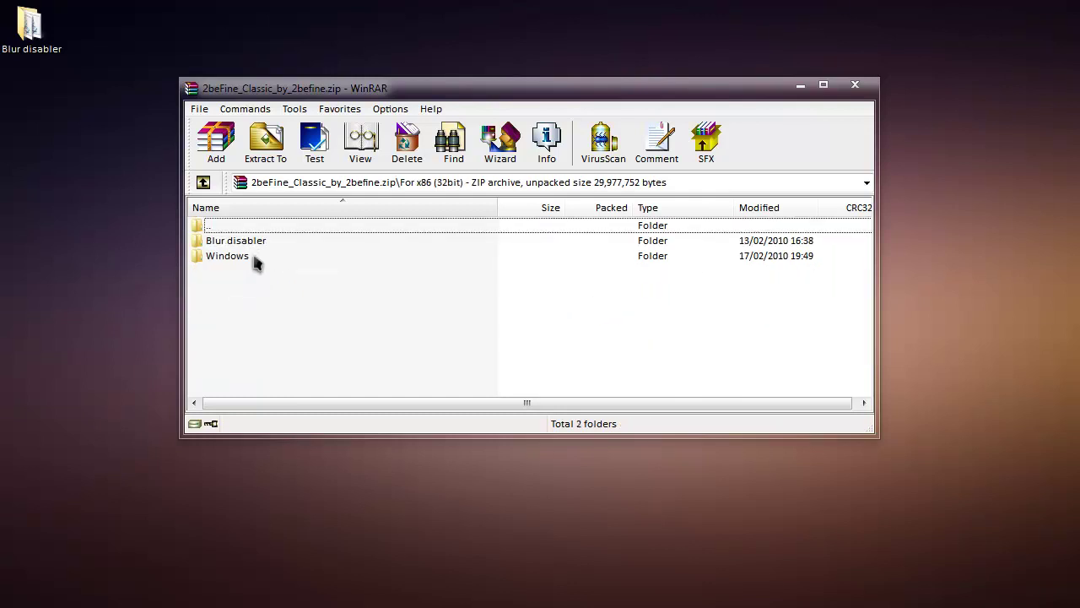
pyautogui.doubleClick(254, 242)
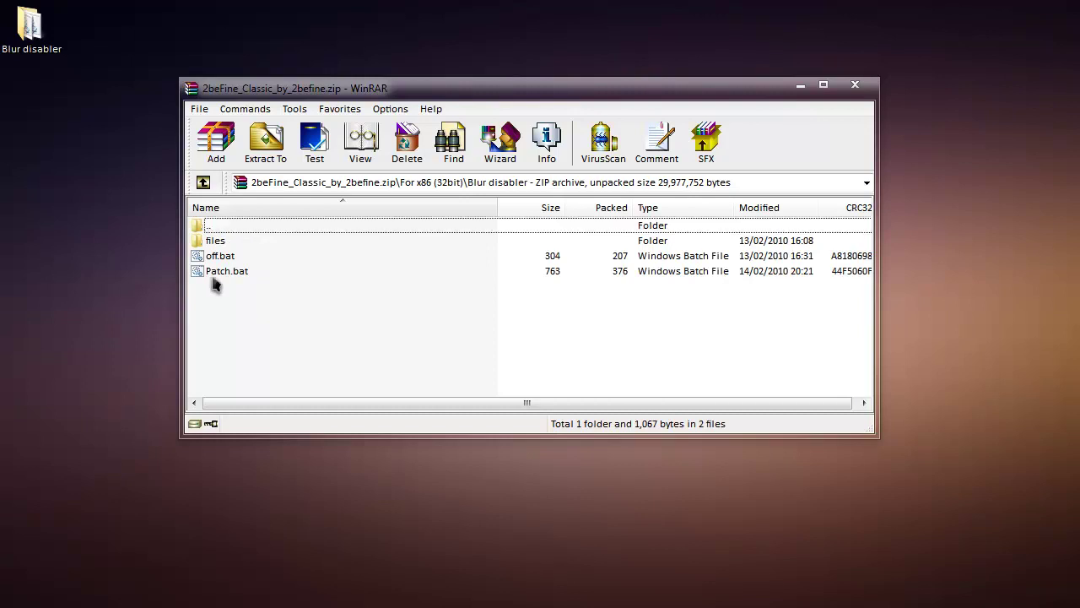
pyautogui.doubleClick(232, 228)
pyautogui.click(258, 308)
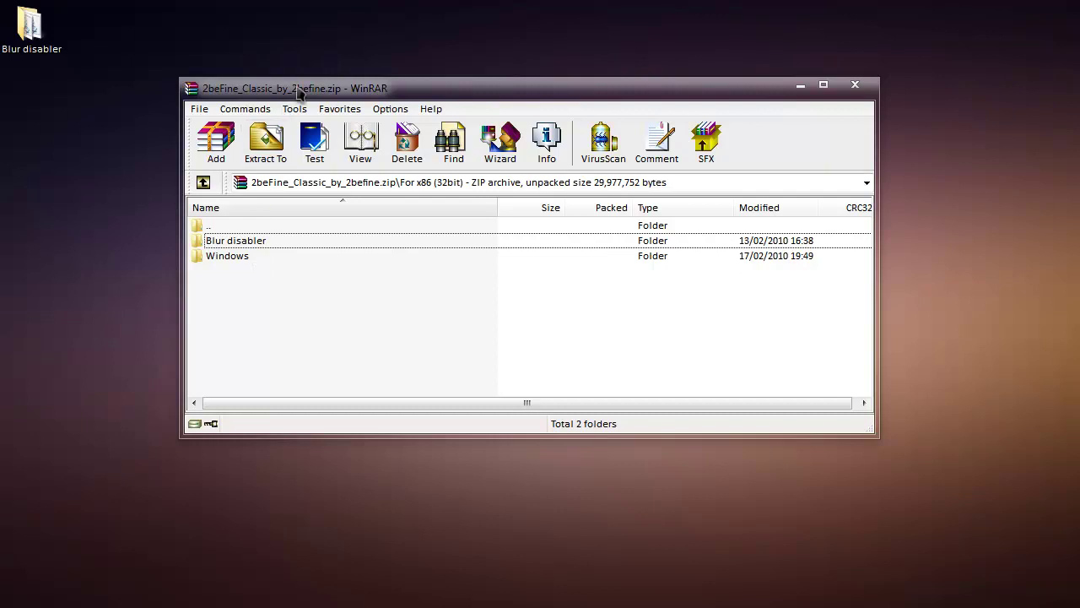
pyautogui.moveTo(297, 93)
pyautogui.mouseDown()
pyautogui.moveTo(267, 117)
pyautogui.moveTo(278, 87)
pyautogui.mouseUp()
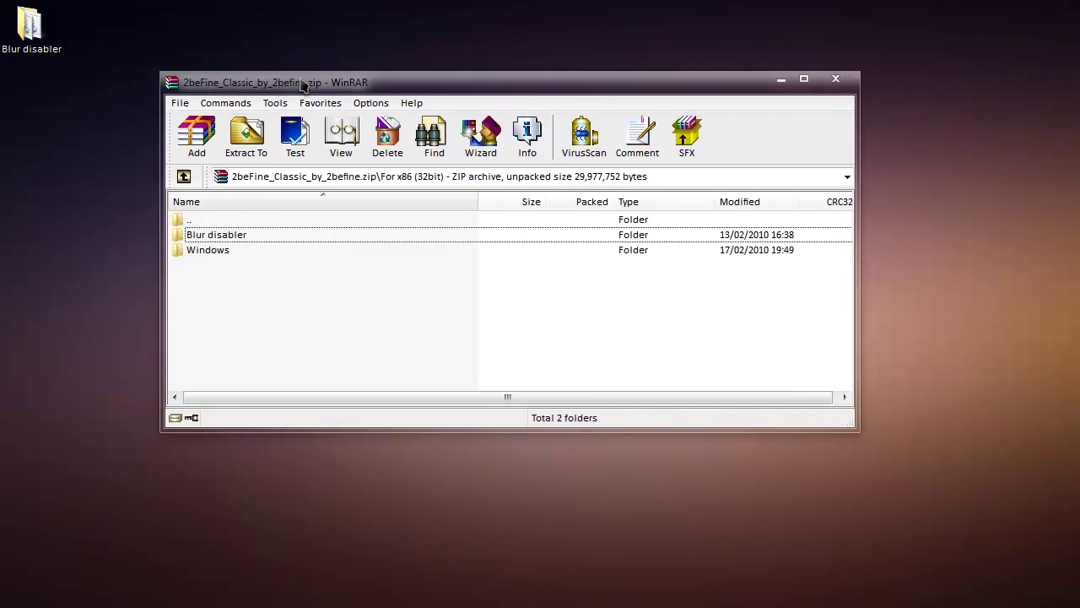
# Minimize WinRAR, inspect off.bat and Patch.bat in the Blur disabler folder, then return to Firefox
pyautogui.click(782, 79)
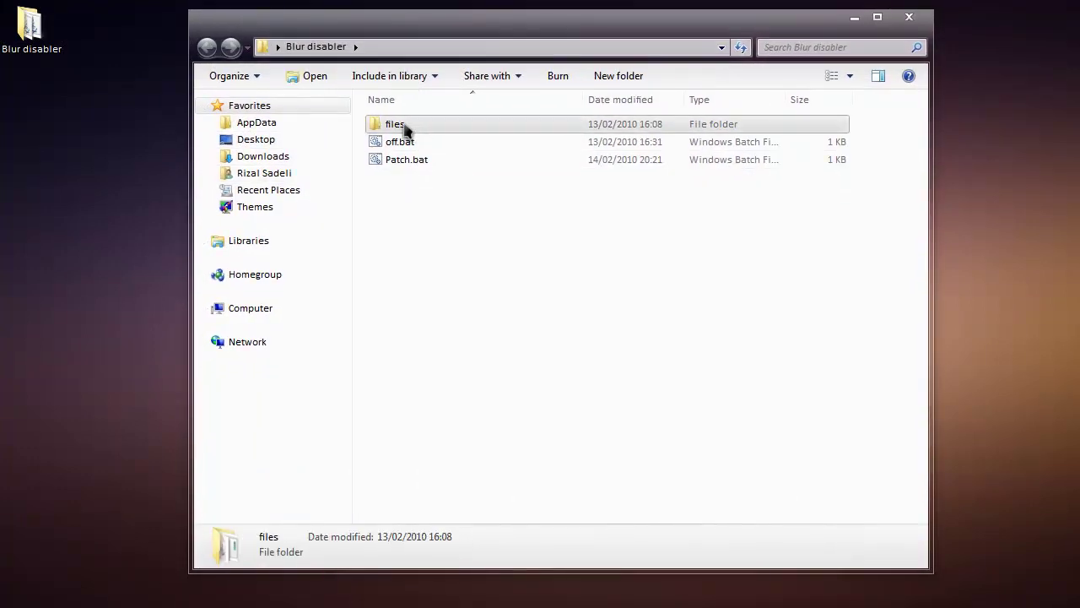
pyautogui.click(404, 144)
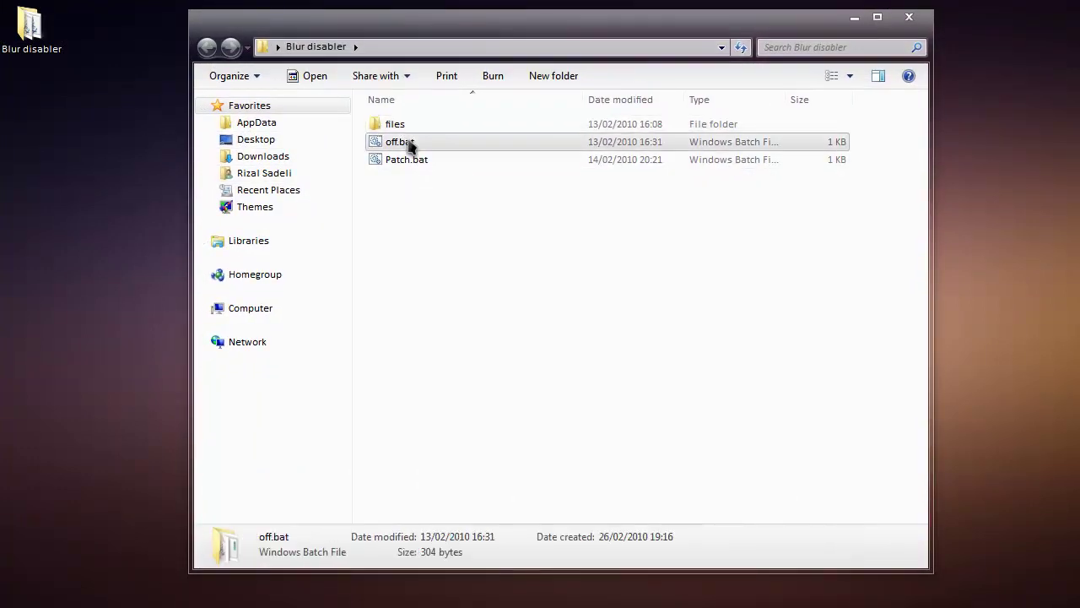
pyautogui.click(399, 165)
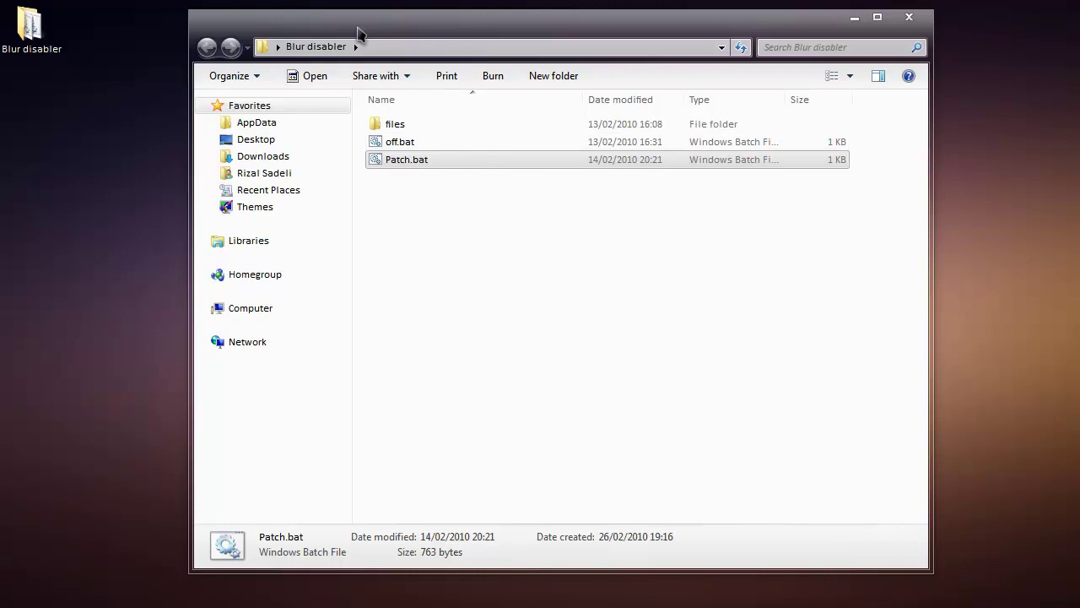
pyautogui.moveTo(357, 24); pyautogui.dragTo(305, 25)
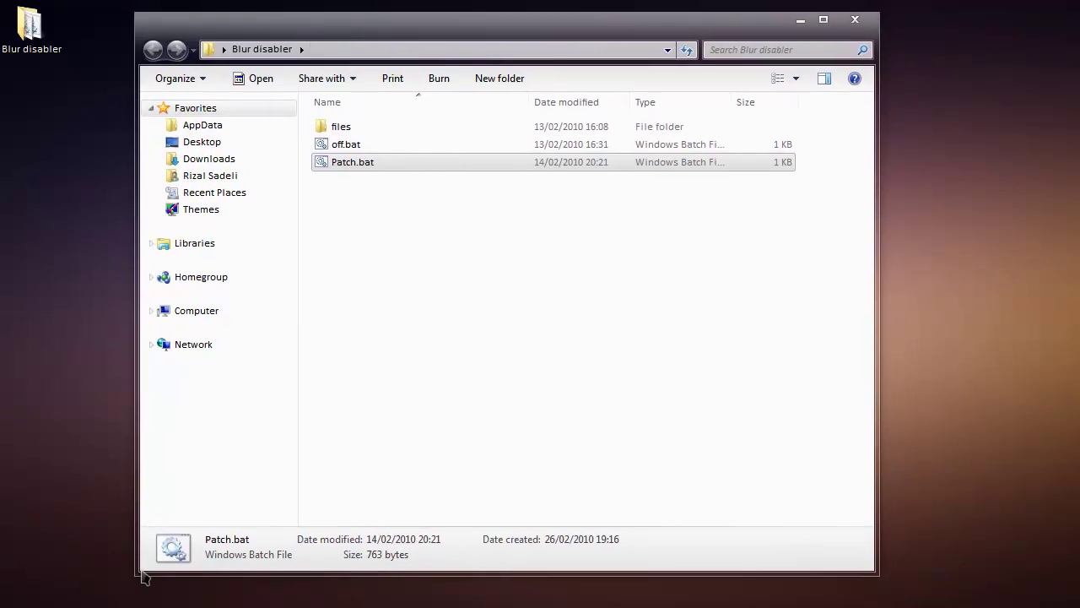
pyautogui.hotkey('alt', 'Tab')
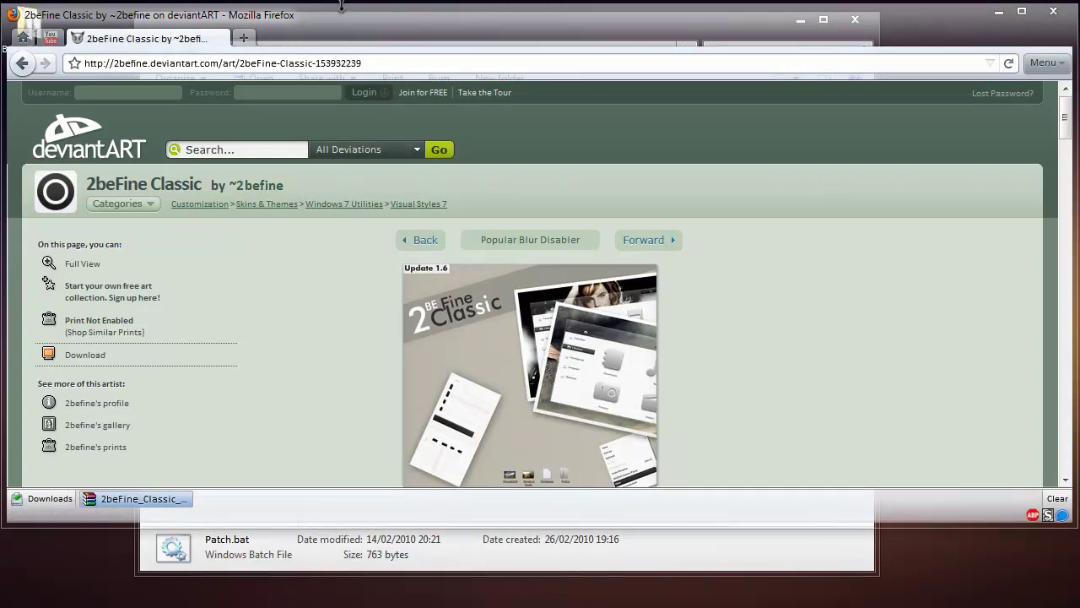
# Shift Firefox aside and raise the Blur disabler folder window with no file selected
pyautogui.moveTo(350, 14); pyautogui.dragTo(374, 77)
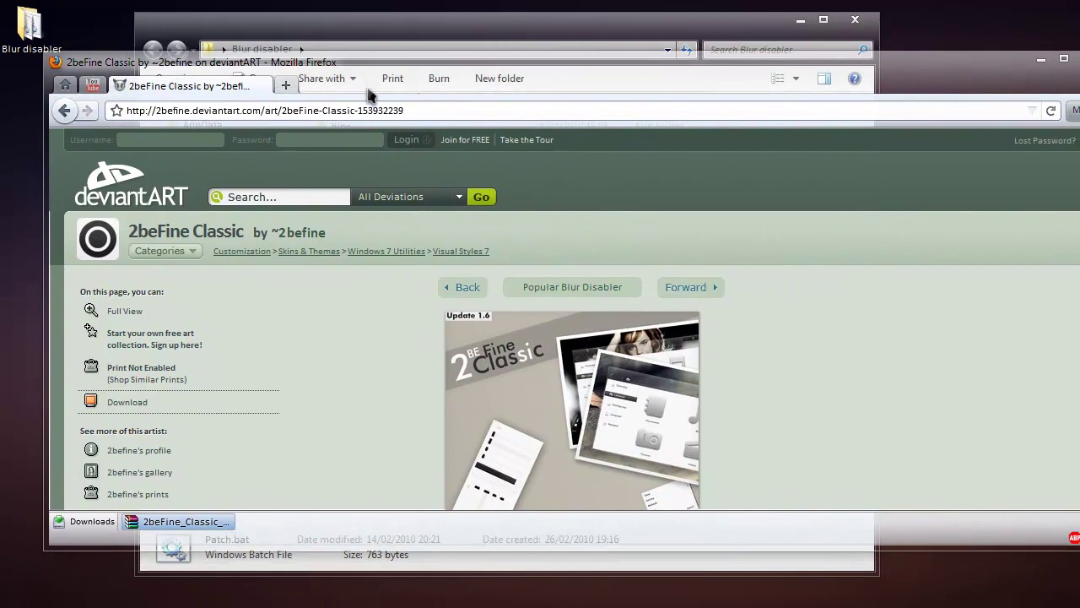
pyautogui.click(302, 25)
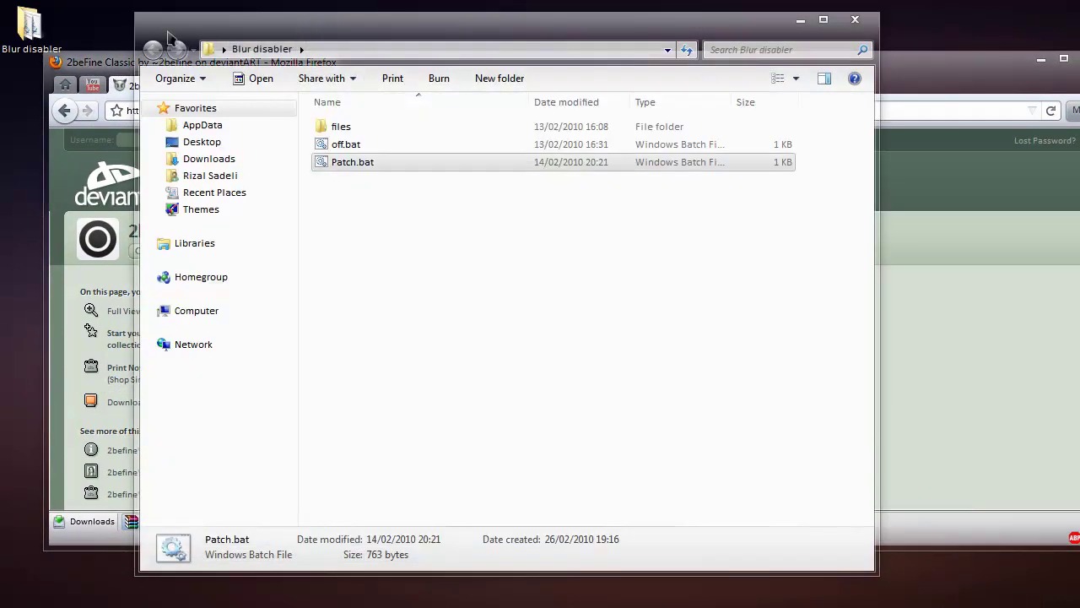
pyautogui.moveTo(116, 67); pyautogui.dragTo(72, 62)
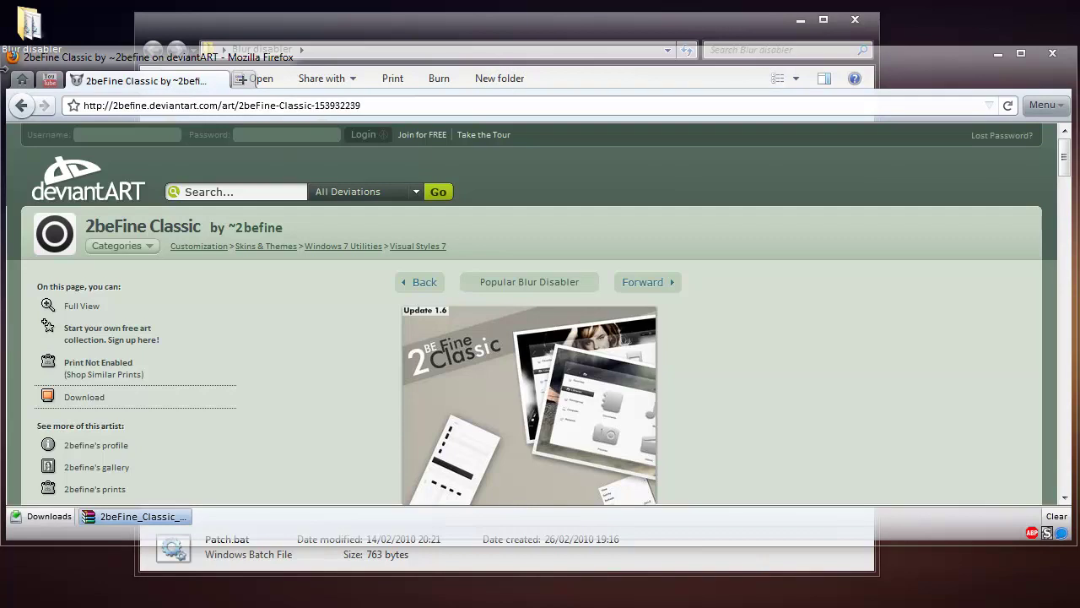
pyautogui.click(257, 33)
pyautogui.click(350, 199)
pyautogui.click(353, 168)
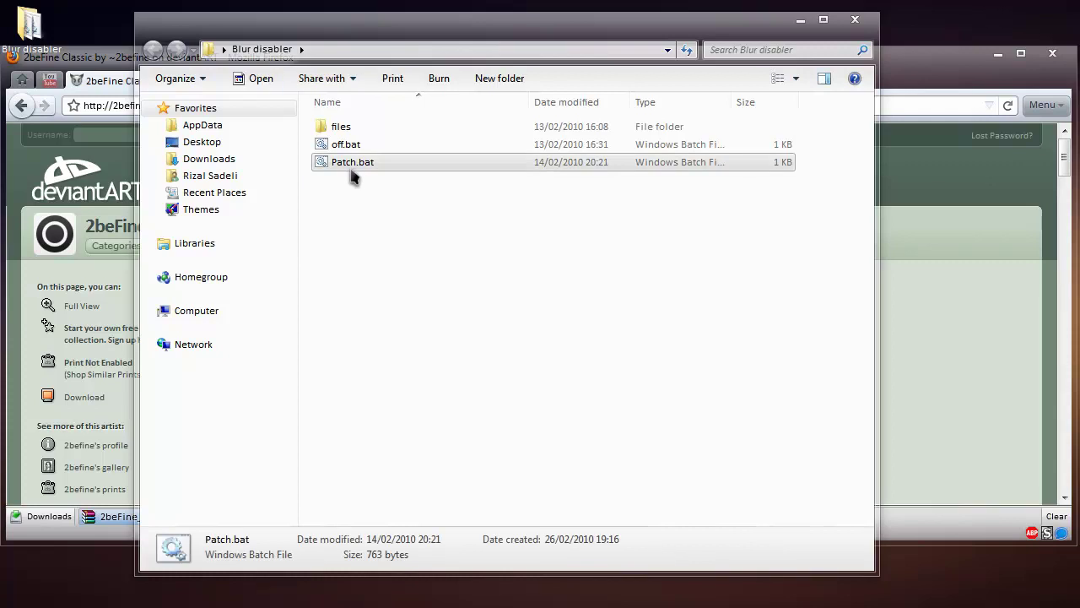
pyautogui.click(412, 297)
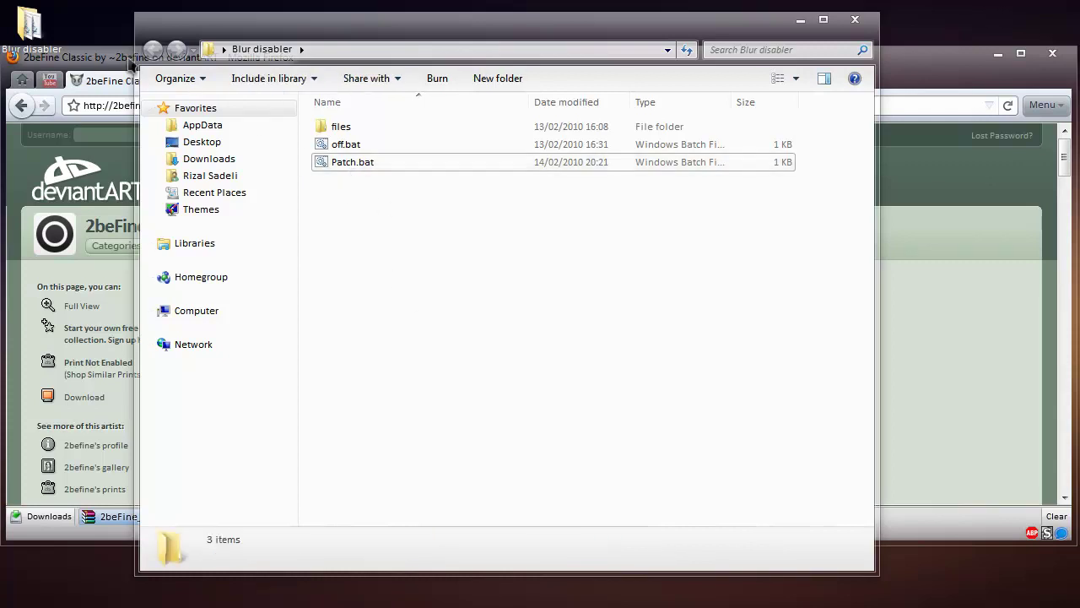
# Run off.bat in its console until it reports Blur Enabled, then close the console
pyautogui.doubleClick(349, 144)
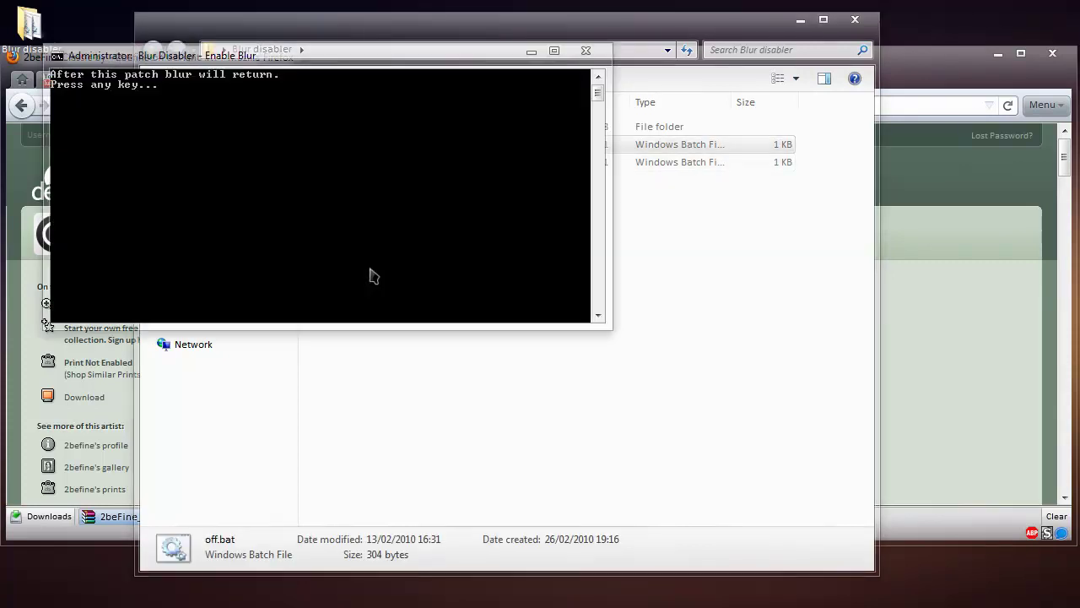
pyautogui.moveTo(182, 56); pyautogui.dragTo(425, 193)
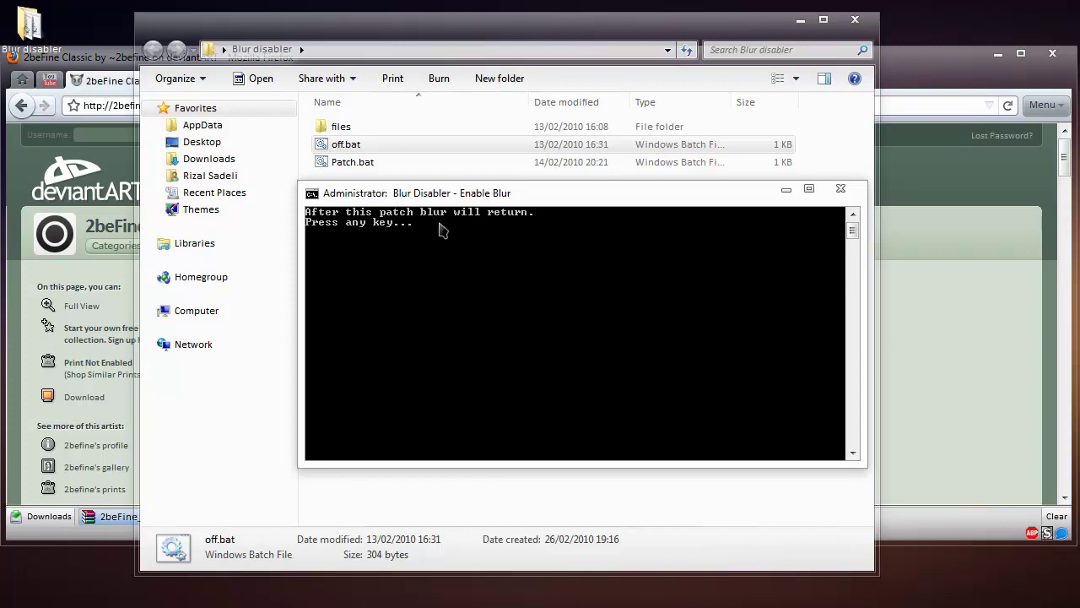
pyautogui.press('Return')
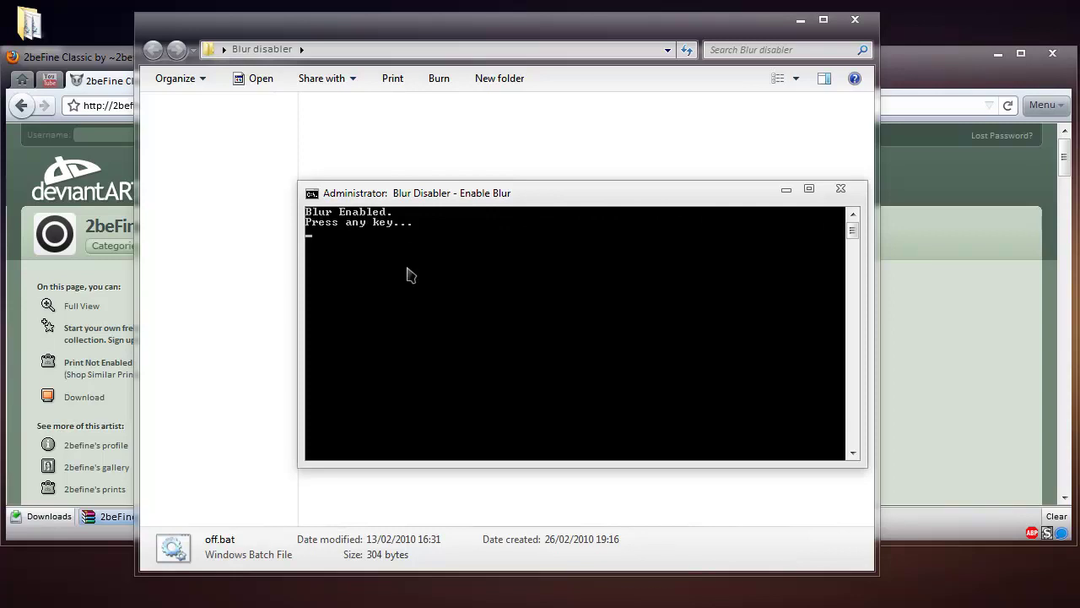
pyautogui.press('Return')
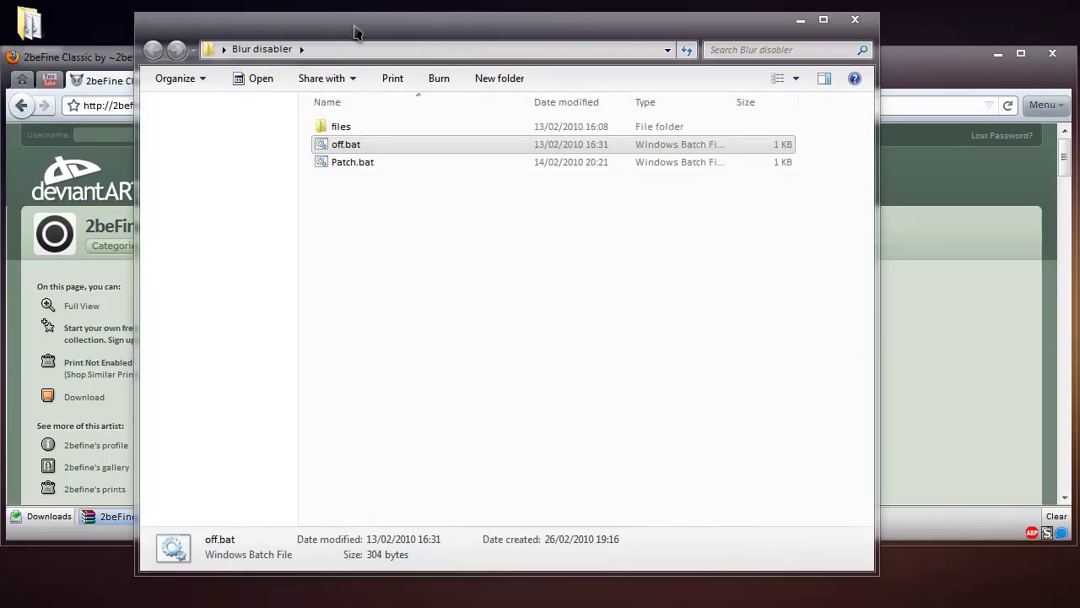
# Run Patch.bat from the Blur disabler folder until it reports Done!, then close its console
pyautogui.click(409, 275)
pyautogui.click(113, 51)
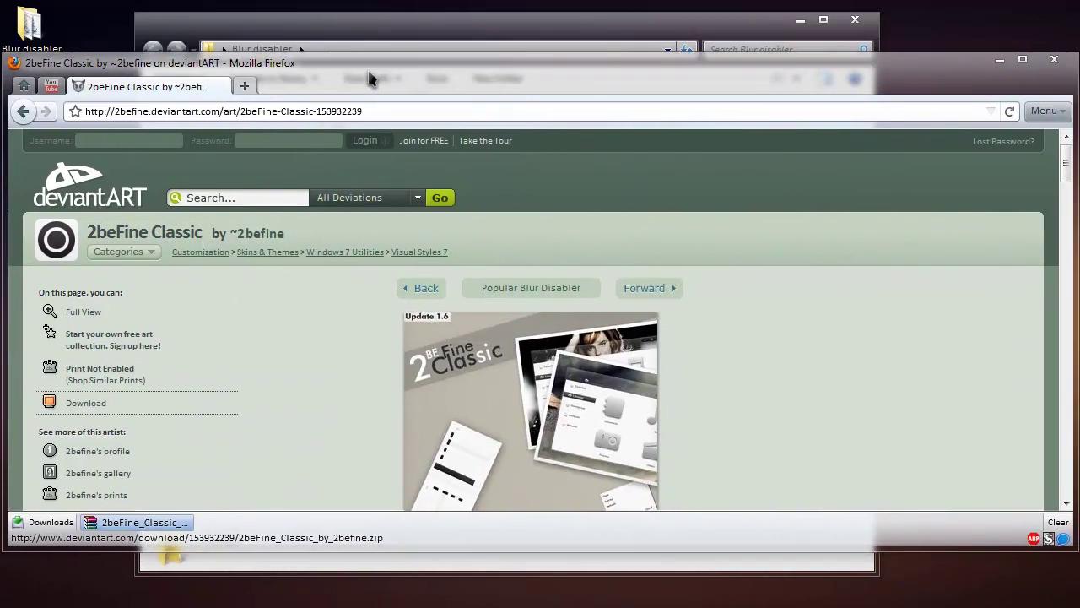
pyautogui.click(375, 32)
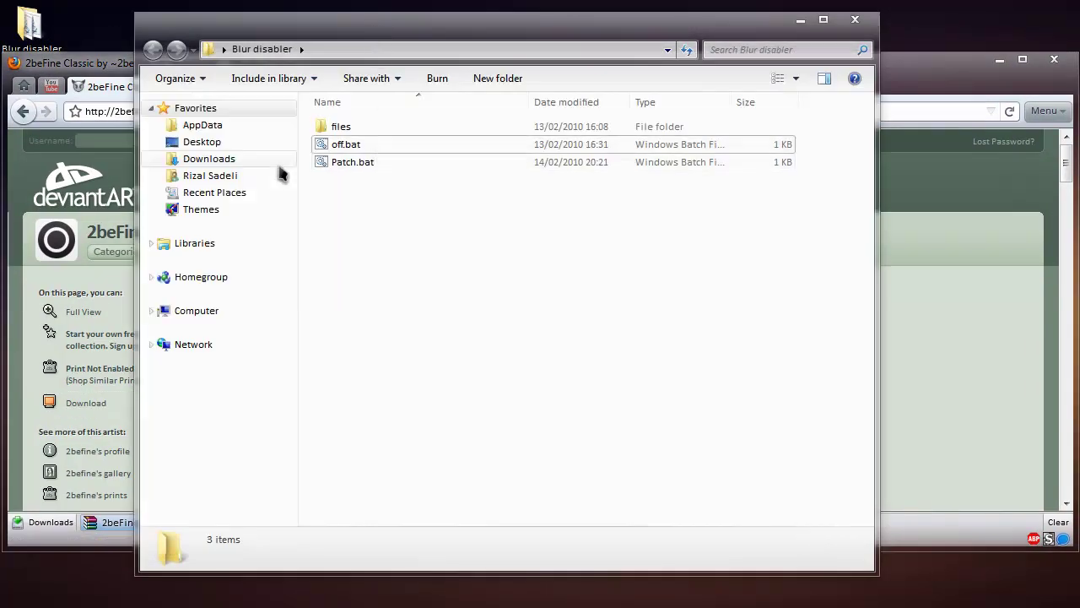
pyautogui.doubleClick(363, 164)
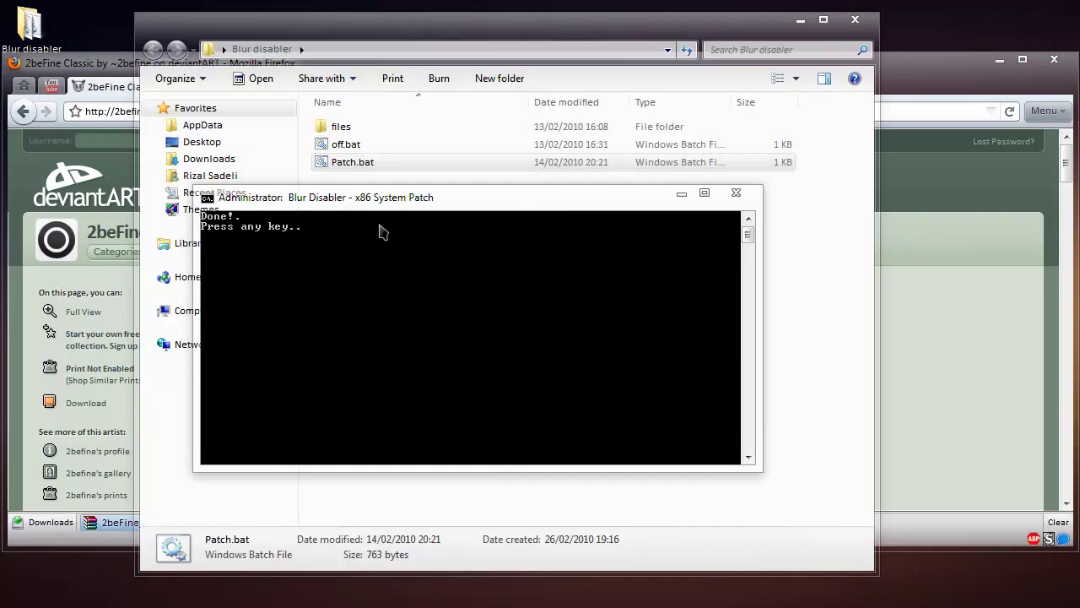
pyautogui.press('Return')
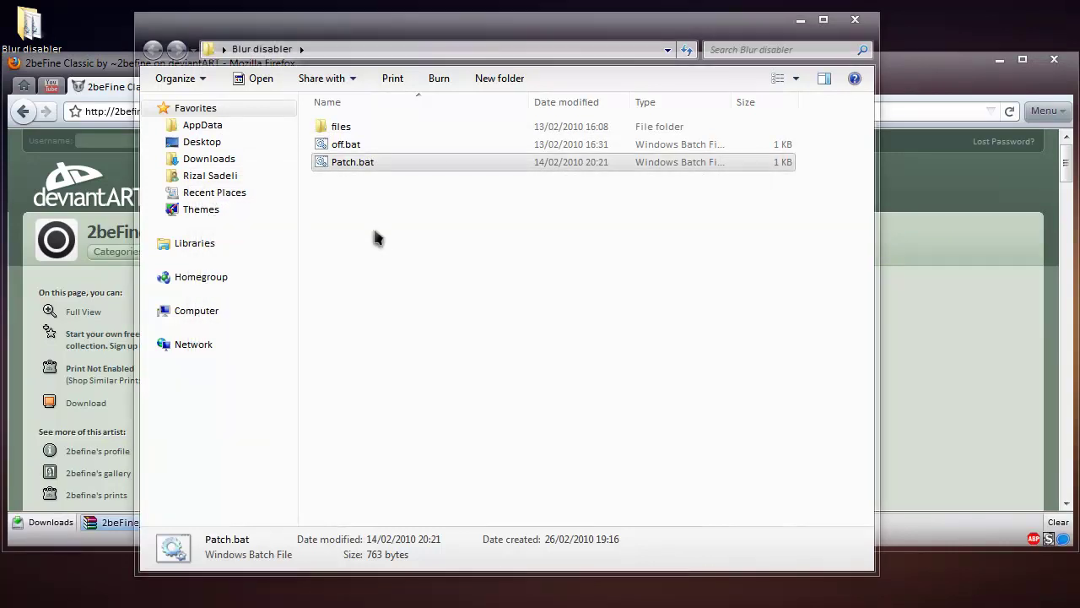
# Deselect Patch.bat and minimize the Blur disabler folder window
pyautogui.click(698, 209)
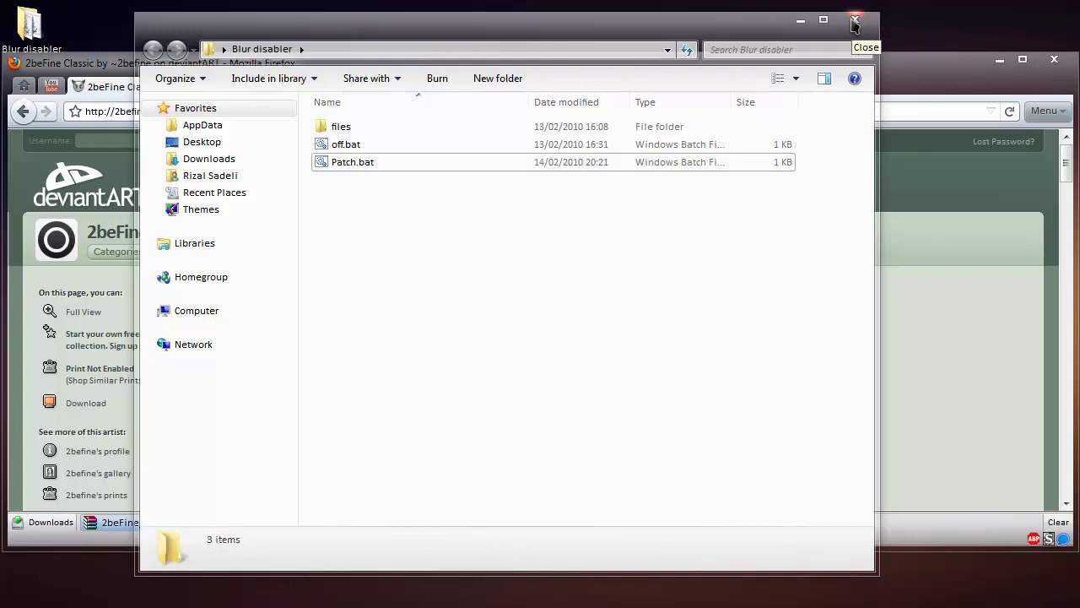
pyautogui.click(800, 19)
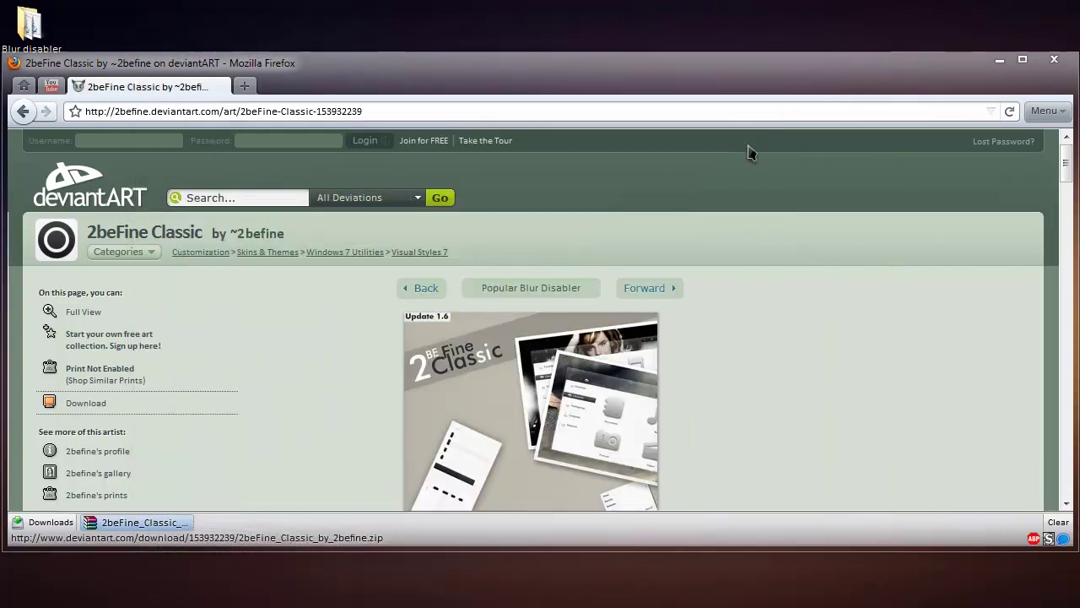